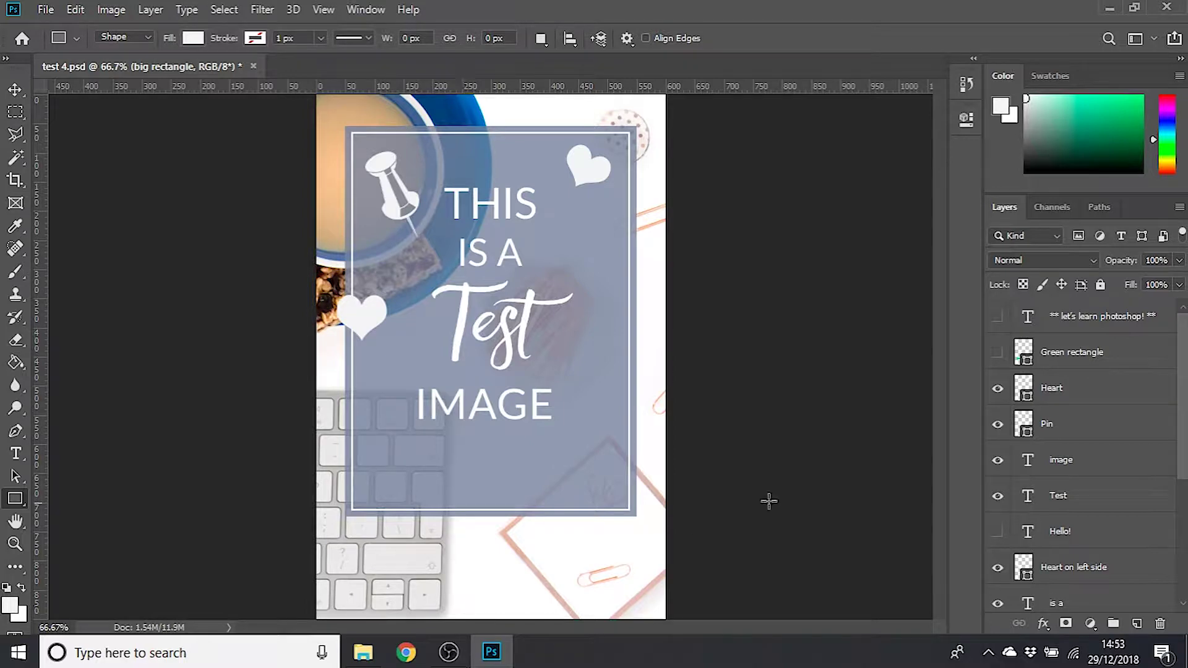
# Select the image text layer and toggle its visibility off and back on twice
pyautogui.moveTo(1181, 399); pyautogui.dragTo(1182, 471)
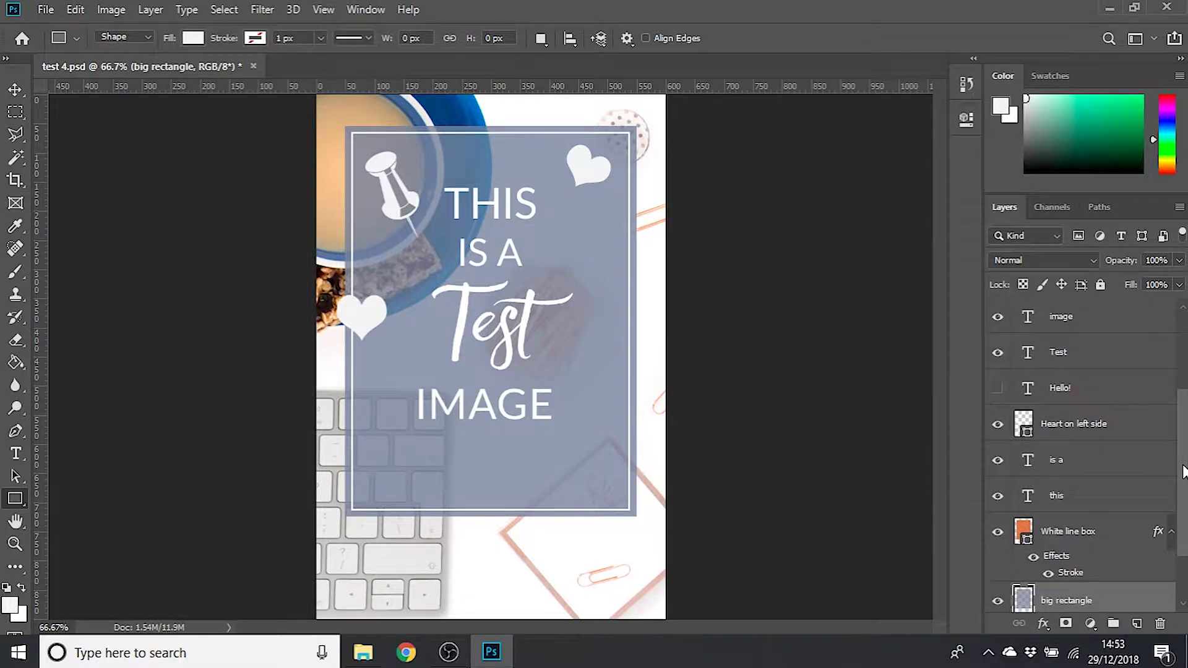
pyautogui.click(1113, 322)
pyautogui.click(998, 316)
pyautogui.click(998, 319)
pyautogui.click(997, 319)
pyautogui.click(998, 318)
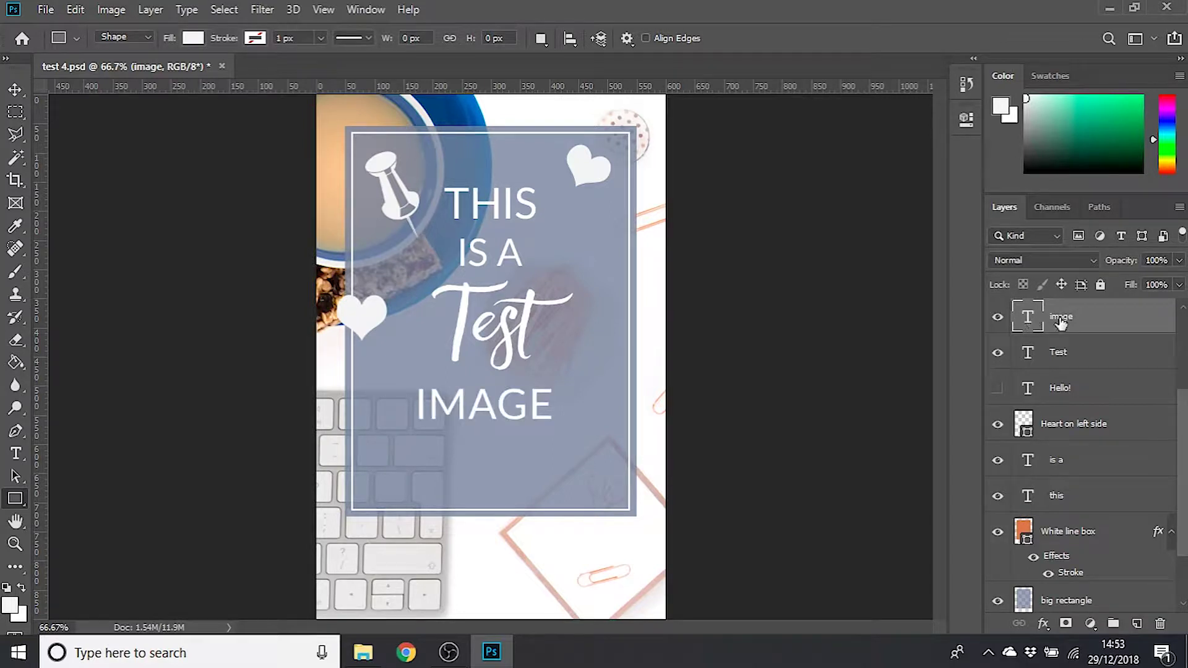
# Add the Test, this and is a layers to the selection alongside image
pyautogui.keyDown('shift'); pyautogui.click(1099, 357); pyautogui.keyUp('shift')
pyautogui.moveTo(1183, 436); pyautogui.dragTo(1184, 400)
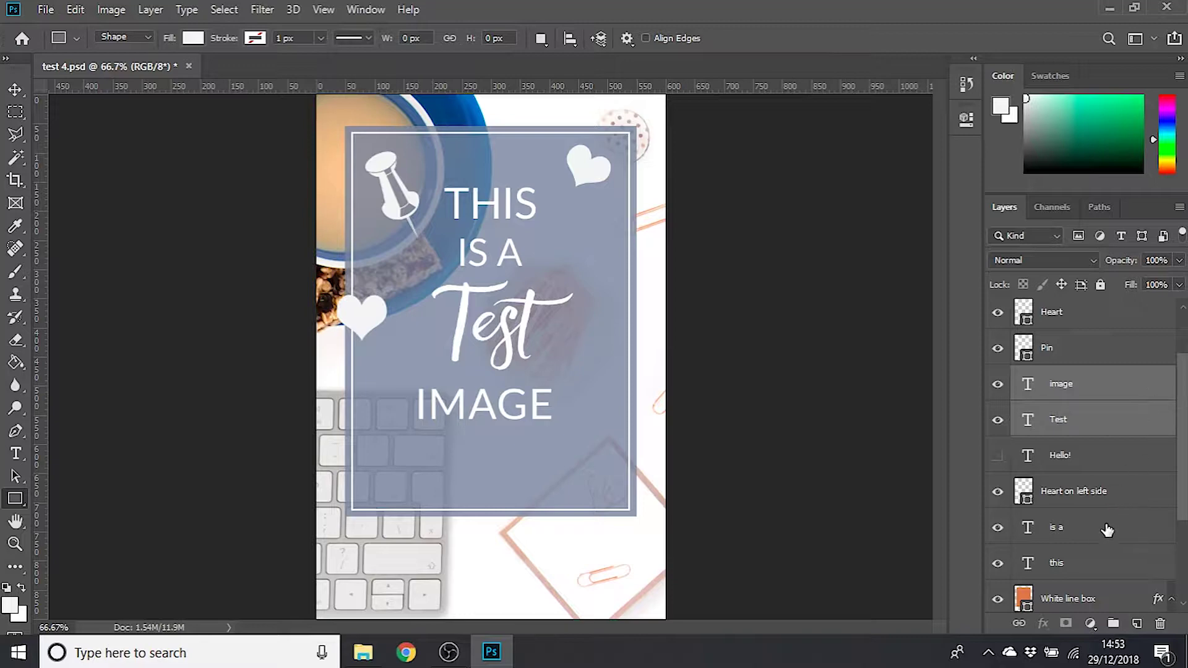
pyautogui.keyDown('ctrl'); pyautogui.click(1079, 563); pyautogui.keyUp('ctrl')
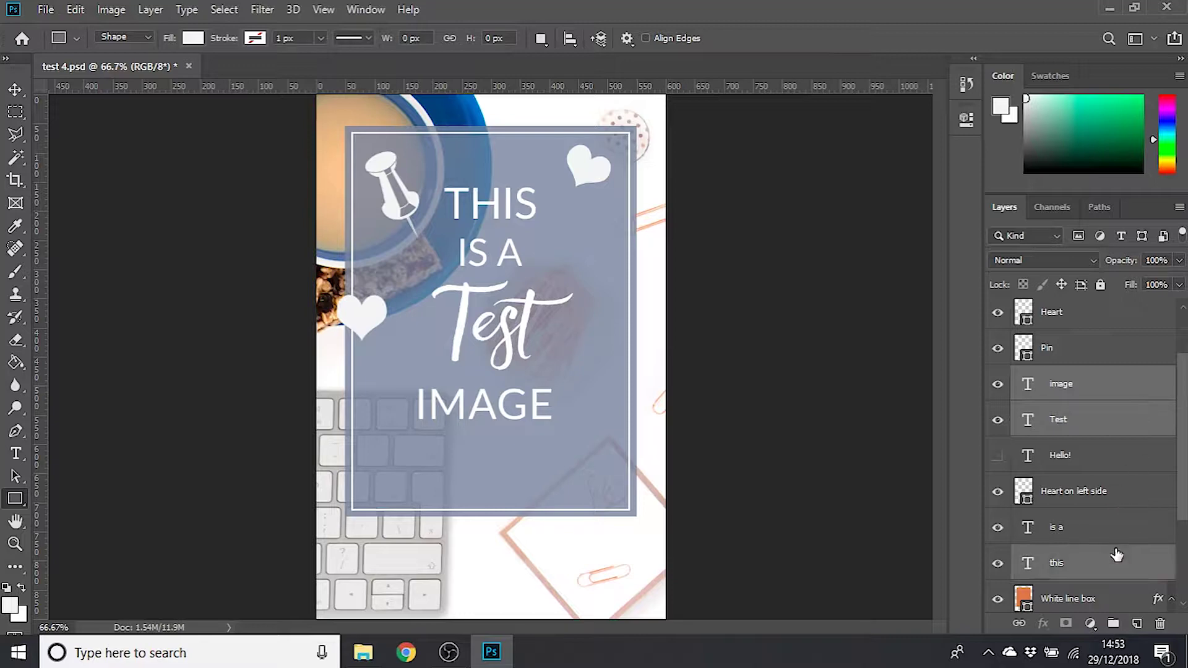
pyautogui.keyDown('ctrl'); pyautogui.click(1100, 536); pyautogui.keyUp('ctrl')
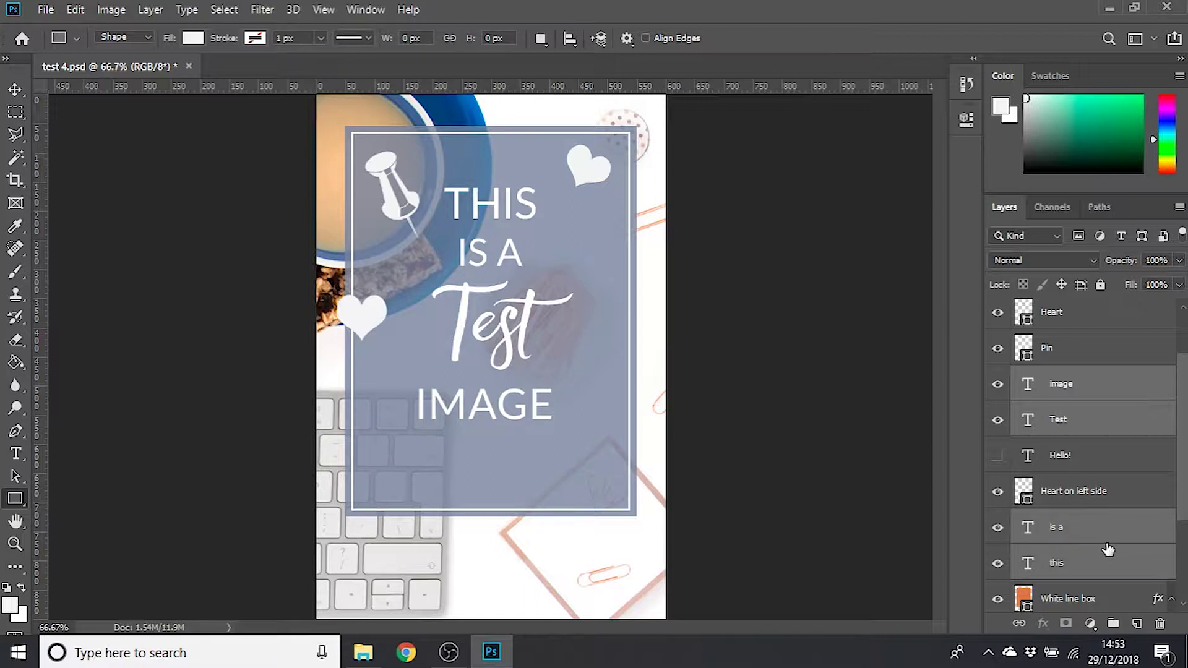
pyautogui.scroll(-1, 1180, 411)
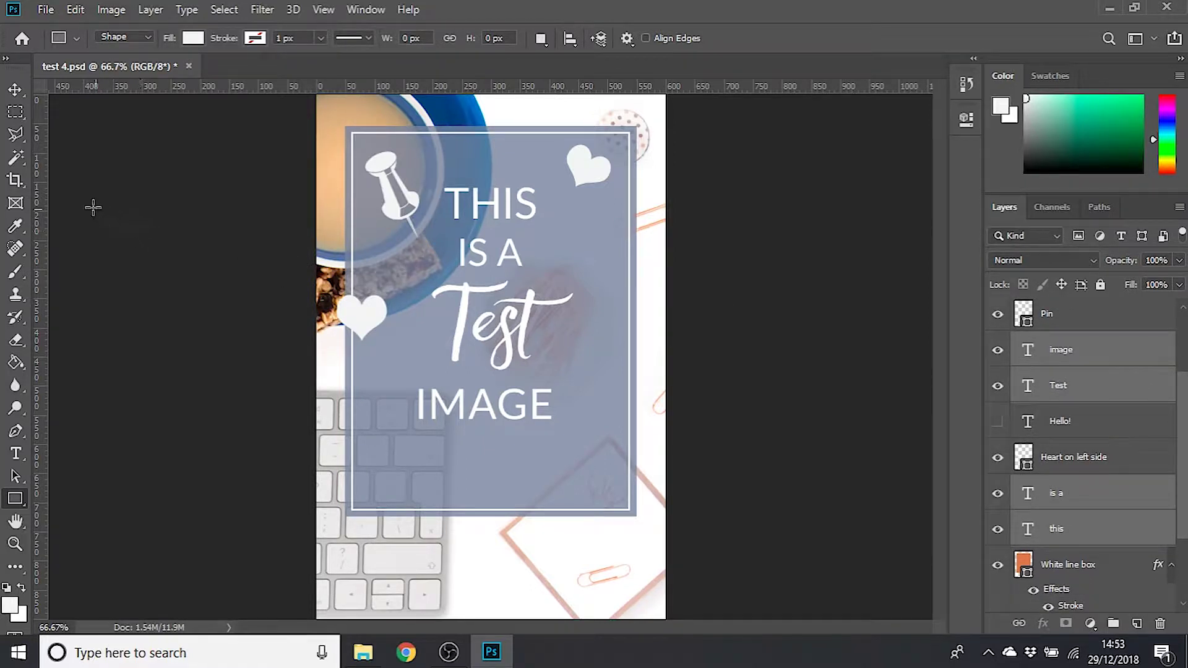
# Scale the selected text block to about 130% and move it up inside the lavender rectangle
pyautogui.click(16, 98)
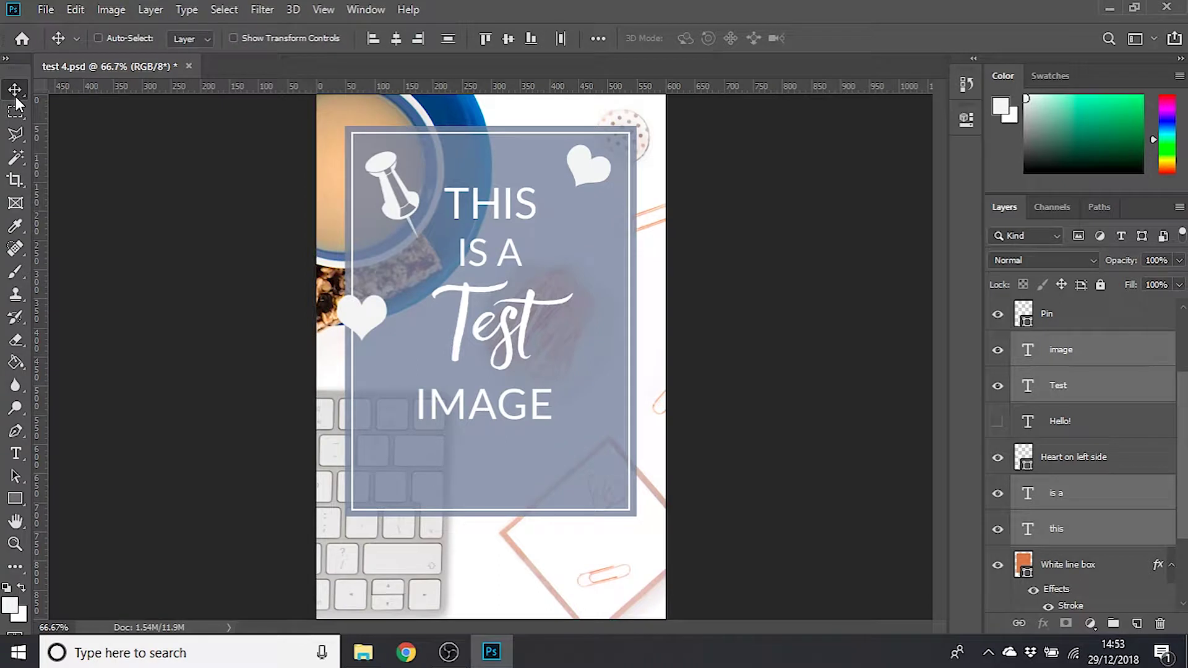
pyautogui.moveTo(492, 279)
pyautogui.mouseDown()
pyautogui.moveTo(427, 280)
pyautogui.moveTo(504, 281)
pyautogui.moveTo(387, 286)
pyautogui.moveTo(665, 286)
pyautogui.moveTo(439, 286)
pyautogui.moveTo(492, 286)
pyautogui.mouseUp()
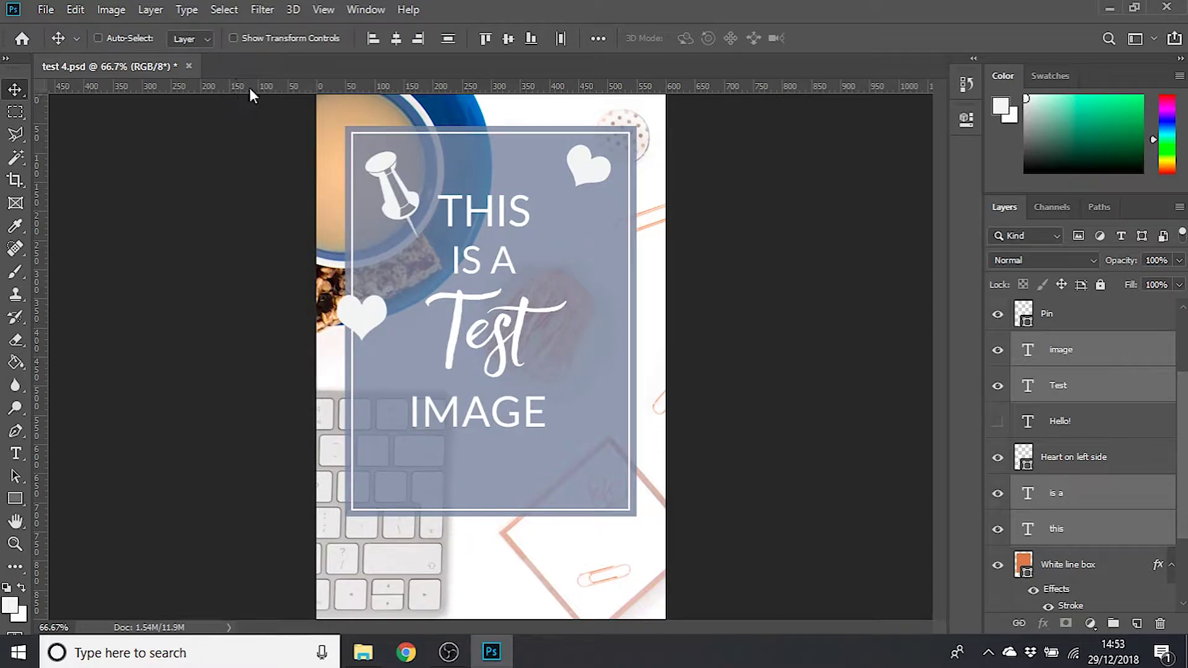
pyautogui.click(278, 39)
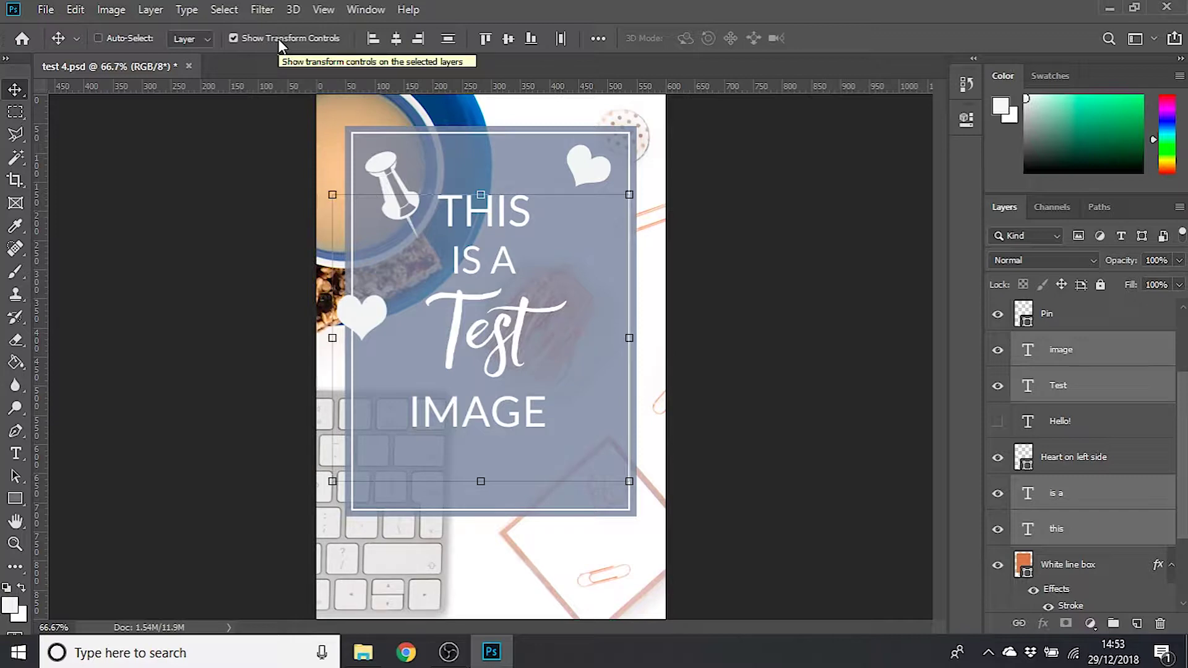
pyautogui.moveTo(630, 480); pyautogui.dragTo(783, 503)
pyautogui.moveTo(607, 392); pyautogui.dragTo(567, 369)
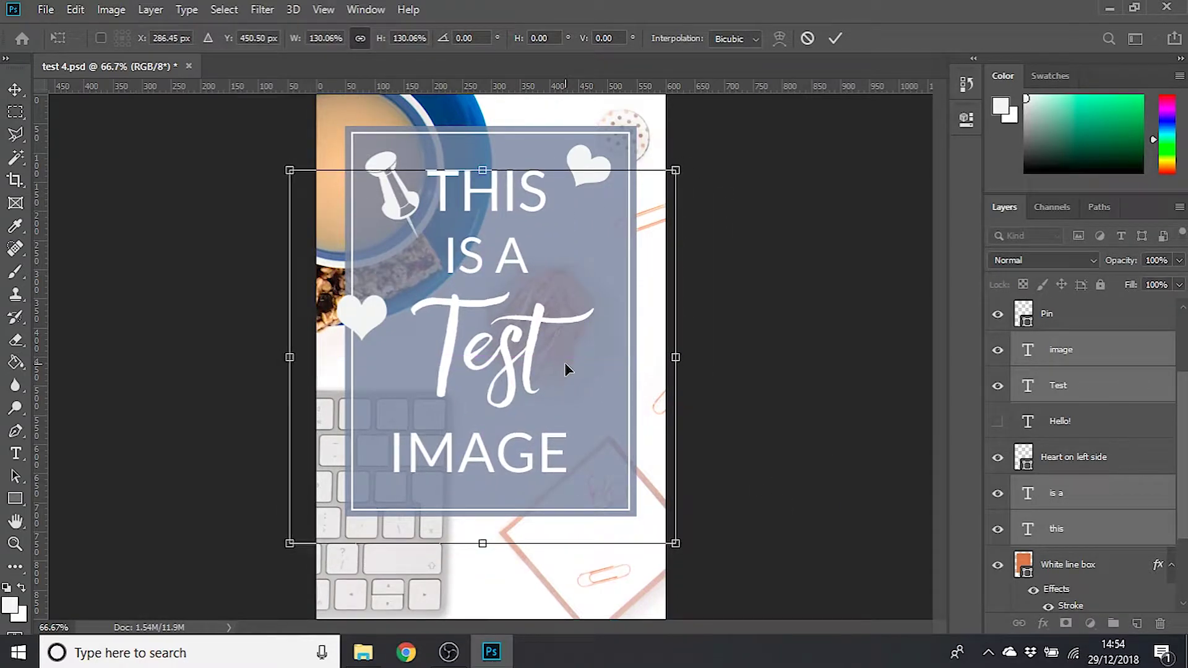
pyautogui.press('Return')
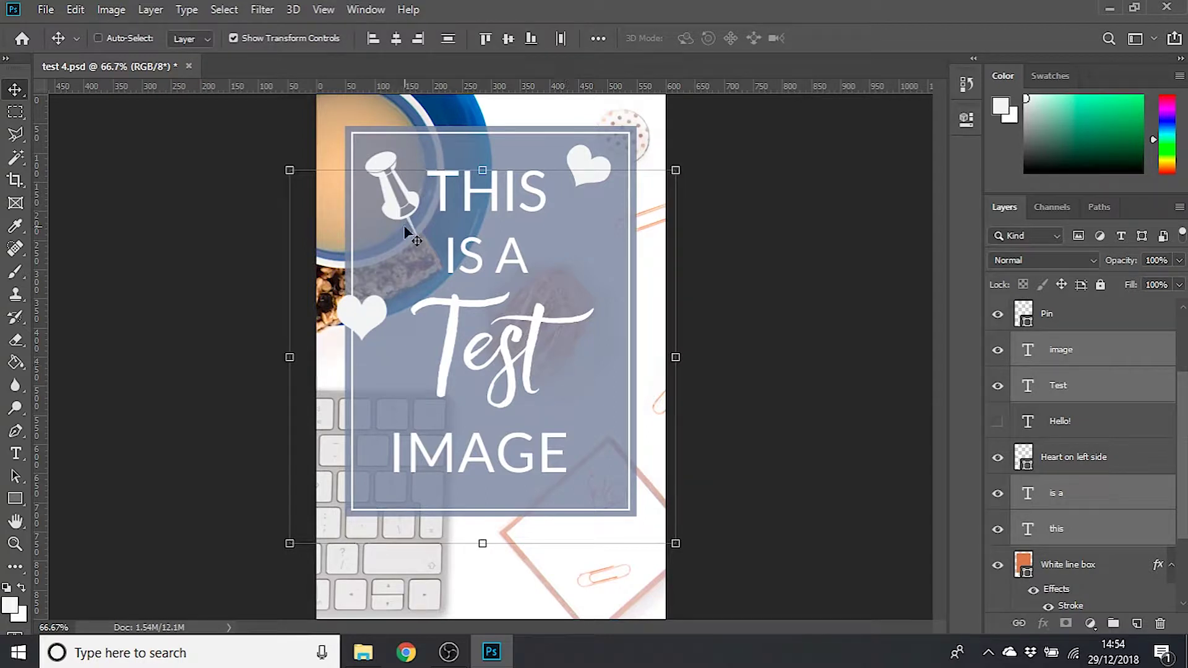
# Nudge the text 7 px right and group the four text layers into Group 1
pyautogui.click(300, 39)
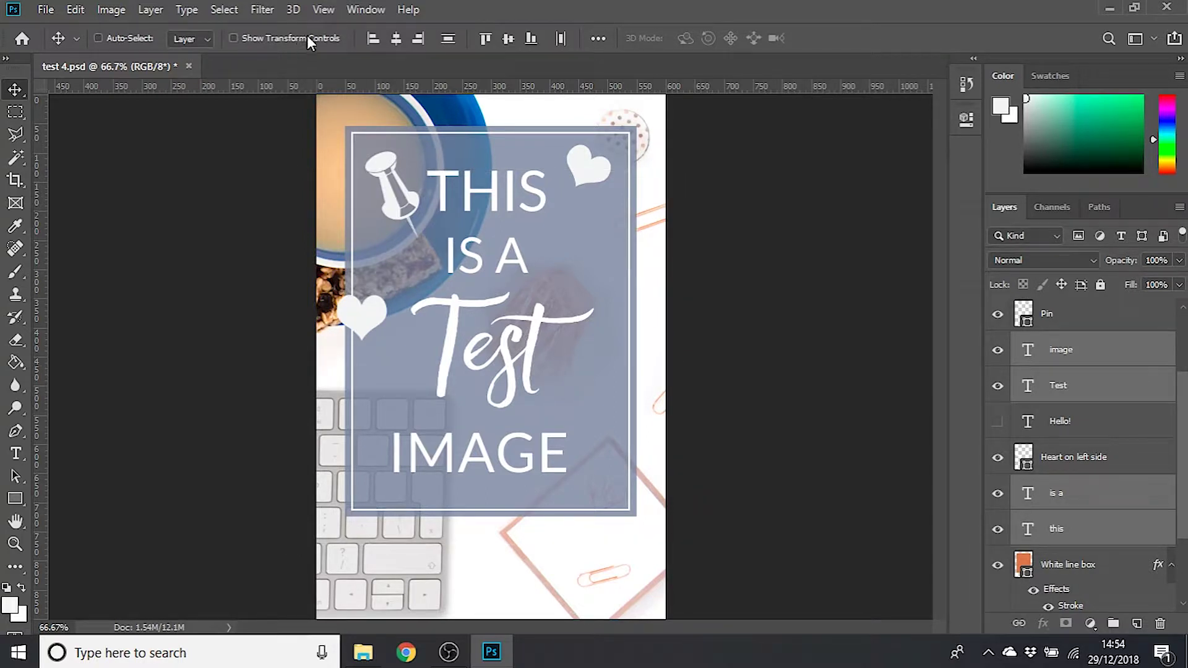
pyautogui.moveTo(561, 251); pyautogui.dragTo(565, 250)
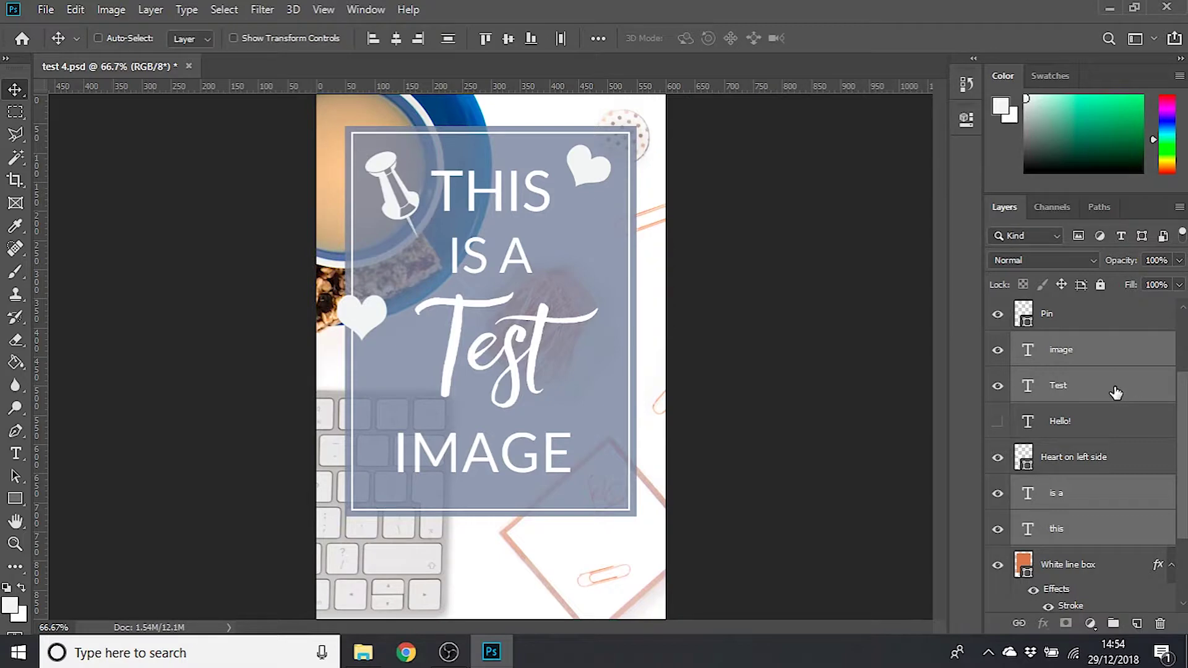
pyautogui.moveTo(1115, 393); pyautogui.dragTo(1112, 623)
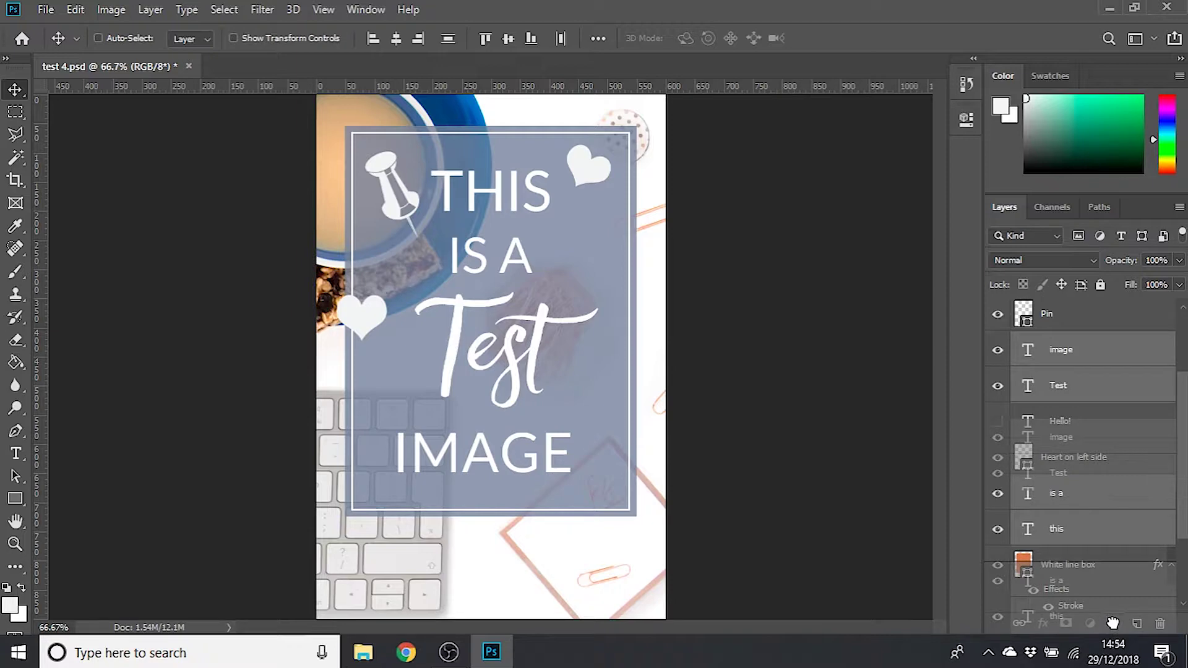
pyautogui.moveTo(1113, 622); pyautogui.dragTo(1113, 623)
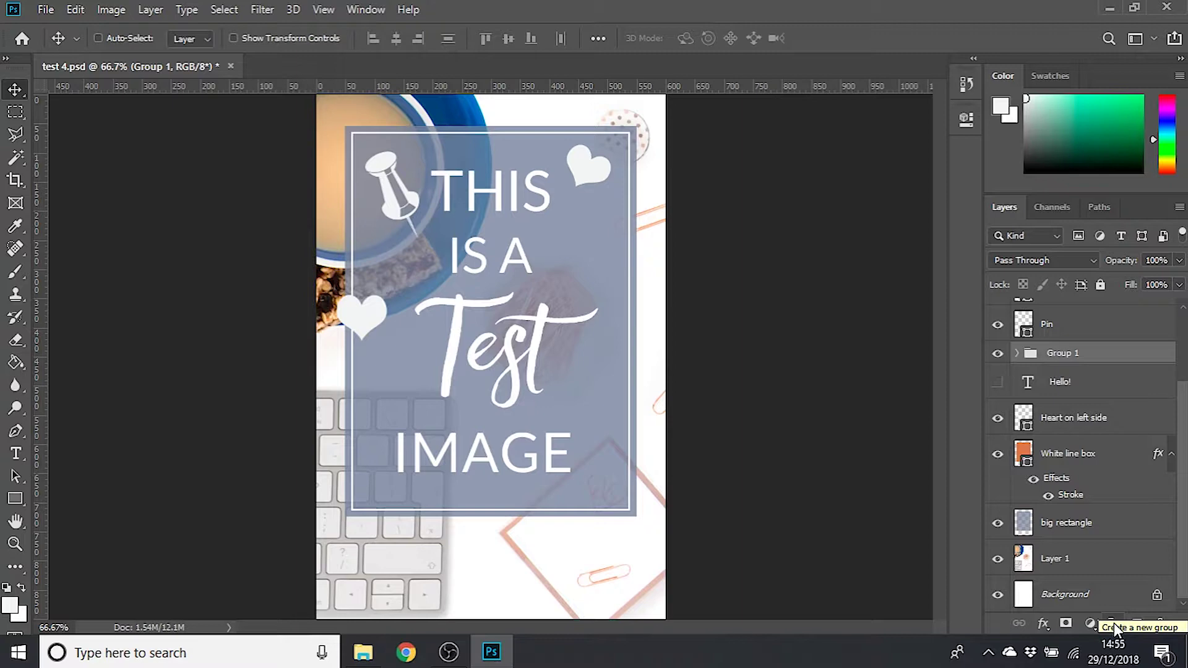
# Toggle the grouped text's visibility a few times and drag the text block slightly right
pyautogui.scroll(2, 1137, 464)
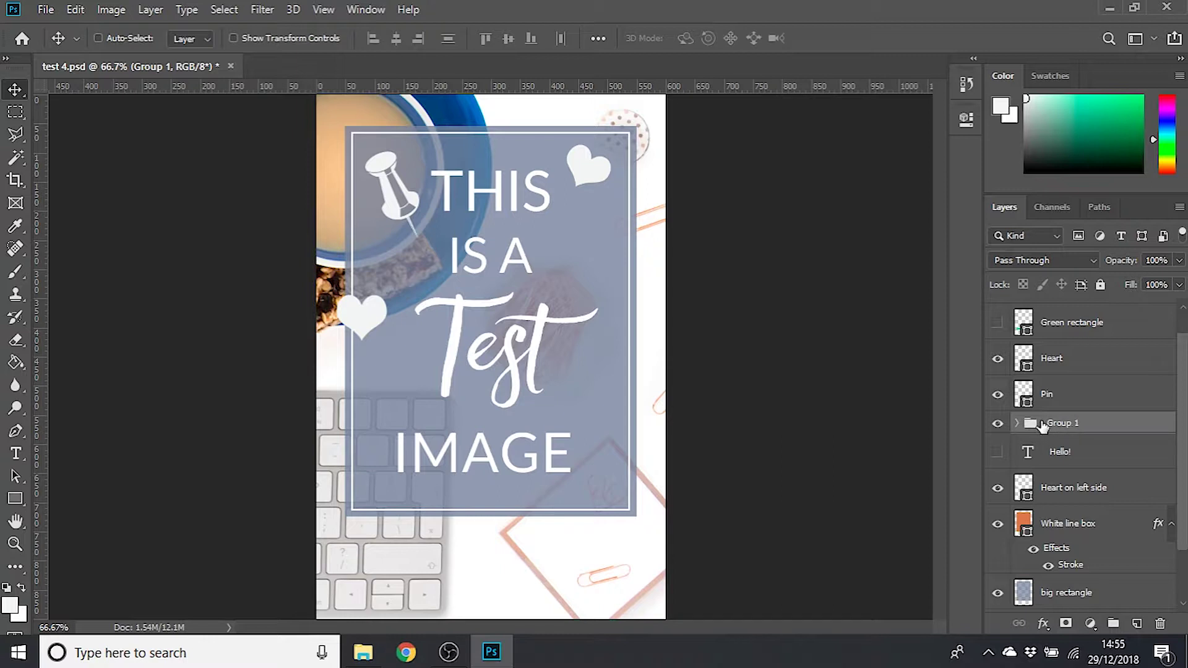
pyautogui.click(997, 425)
pyautogui.click(997, 425)
pyautogui.click(997, 425)
pyautogui.click(997, 425)
pyautogui.click(997, 425)
pyautogui.click(997, 425)
pyautogui.moveTo(523, 273)
pyautogui.mouseDown()
pyautogui.moveTo(445, 279)
pyautogui.moveTo(722, 284)
pyautogui.moveTo(455, 290)
pyautogui.moveTo(689, 281)
pyautogui.moveTo(456, 270)
pyautogui.moveTo(570, 280)
pyautogui.moveTo(542, 276)
pyautogui.mouseUp()
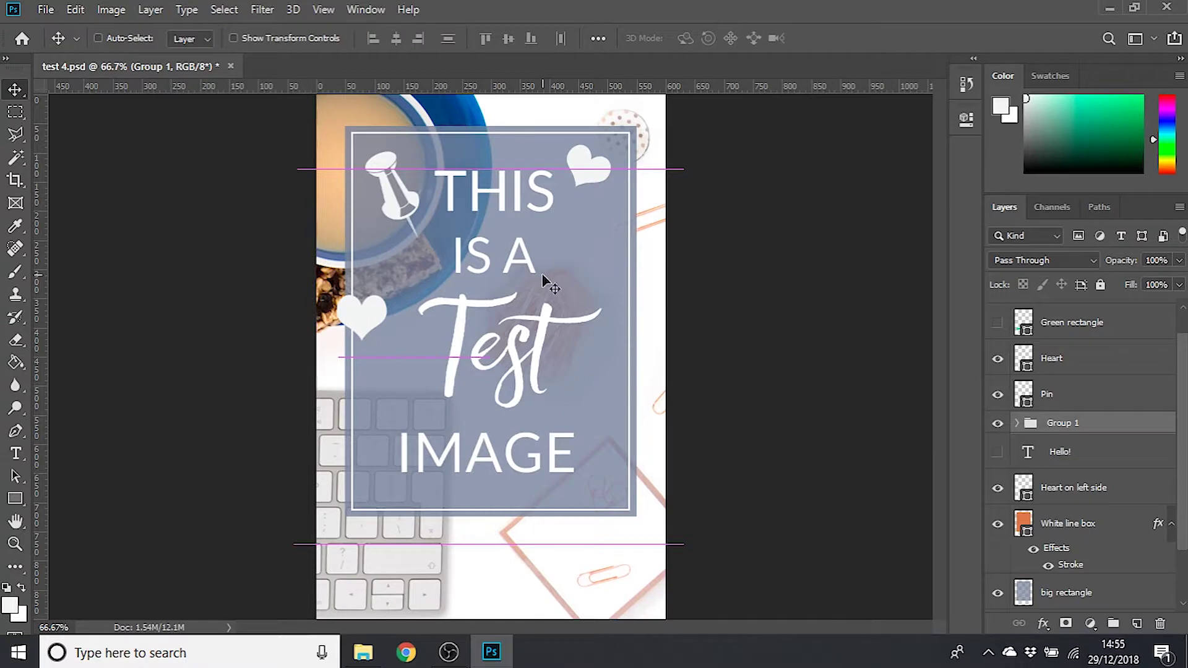
# Move the Heart up 32 px, then reposition the Group 1 text within the lavender box
pyautogui.click(1059, 361)
pyautogui.moveTo(595, 167); pyautogui.dragTo(622, 148)
pyautogui.click(1068, 427)
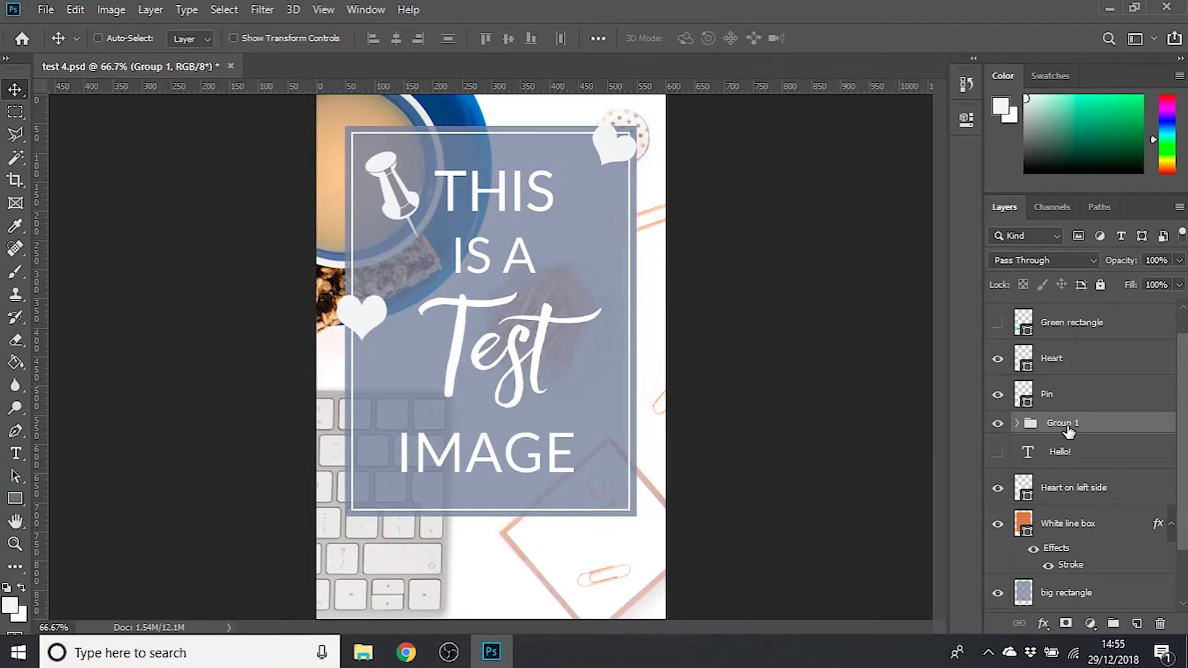
pyautogui.moveTo(557, 301)
pyautogui.mouseDown()
pyautogui.moveTo(660, 310)
pyautogui.moveTo(442, 306)
pyautogui.moveTo(578, 295)
pyautogui.moveTo(528, 297)
pyautogui.moveTo(544, 293)
pyautogui.mouseUp()
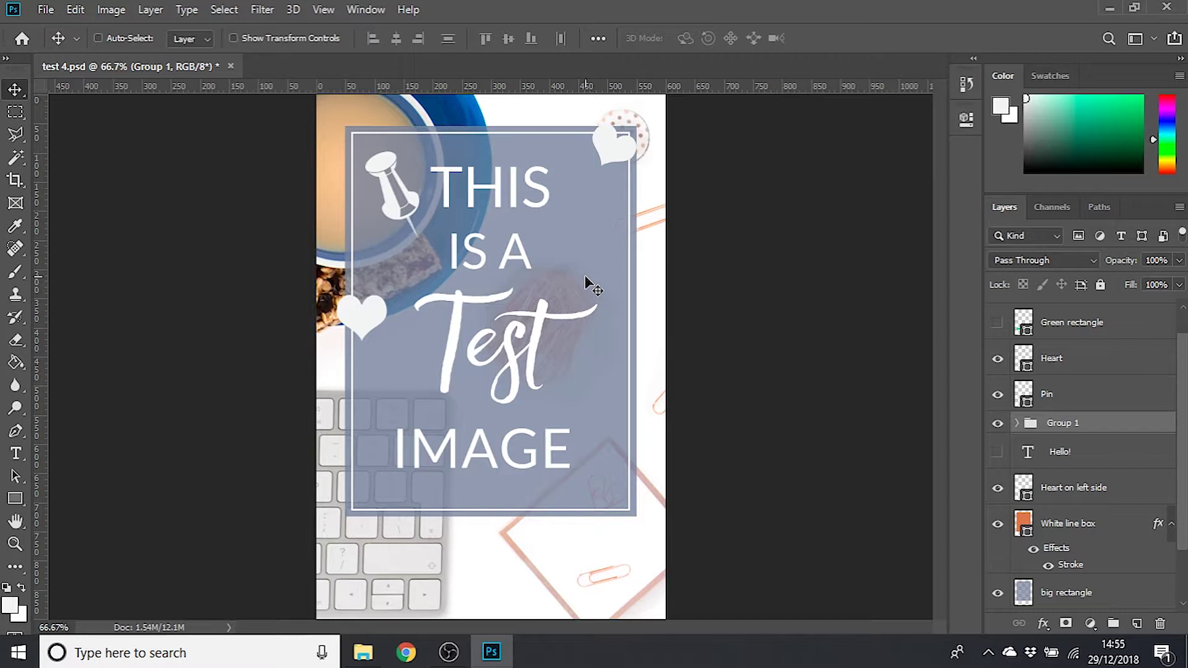
pyautogui.scroll(-2, 1185, 390)
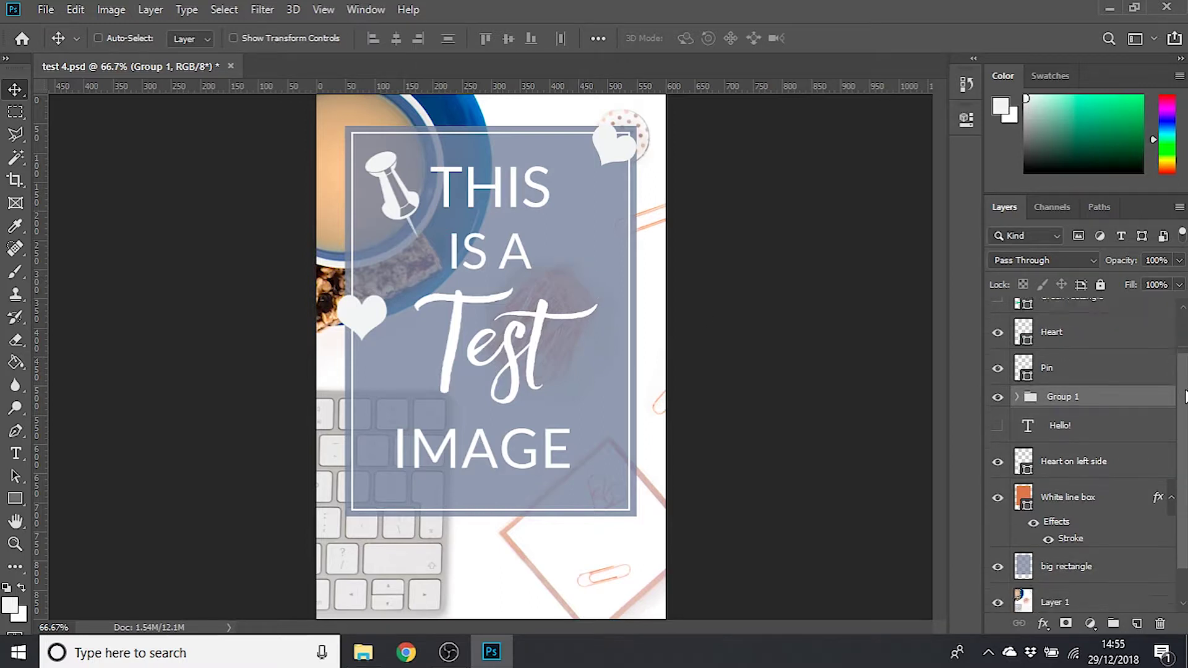
pyautogui.scroll(-1, 1185, 389)
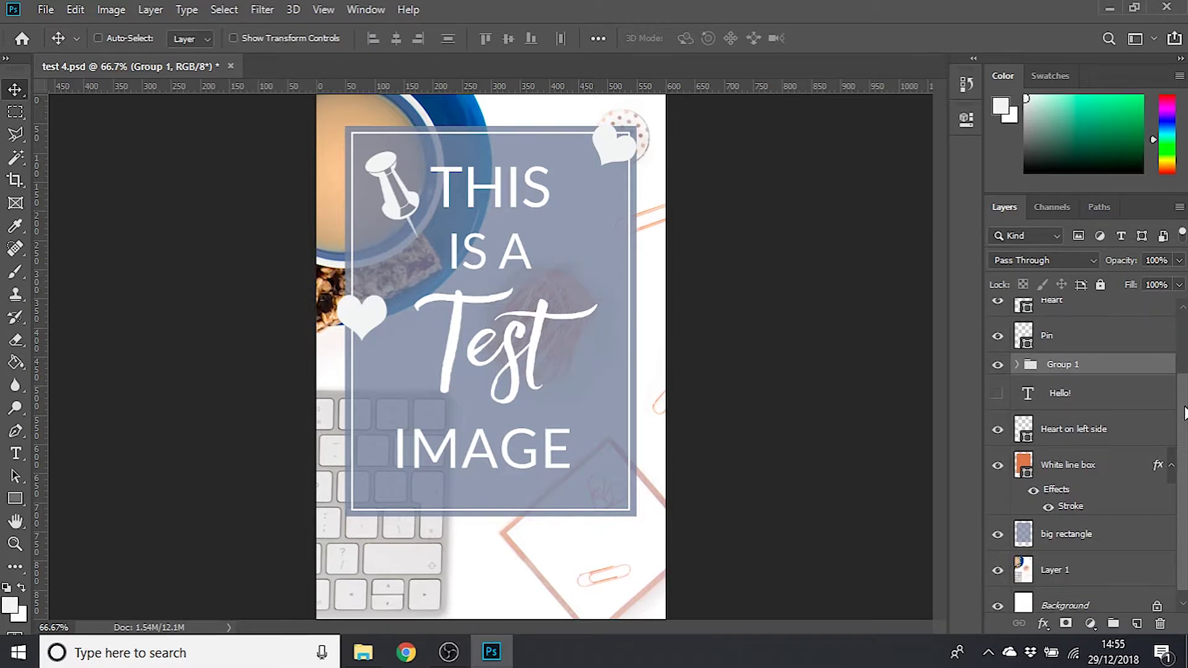
# Expand Group 1 and select its Test and is a text layers
pyautogui.click(1019, 365)
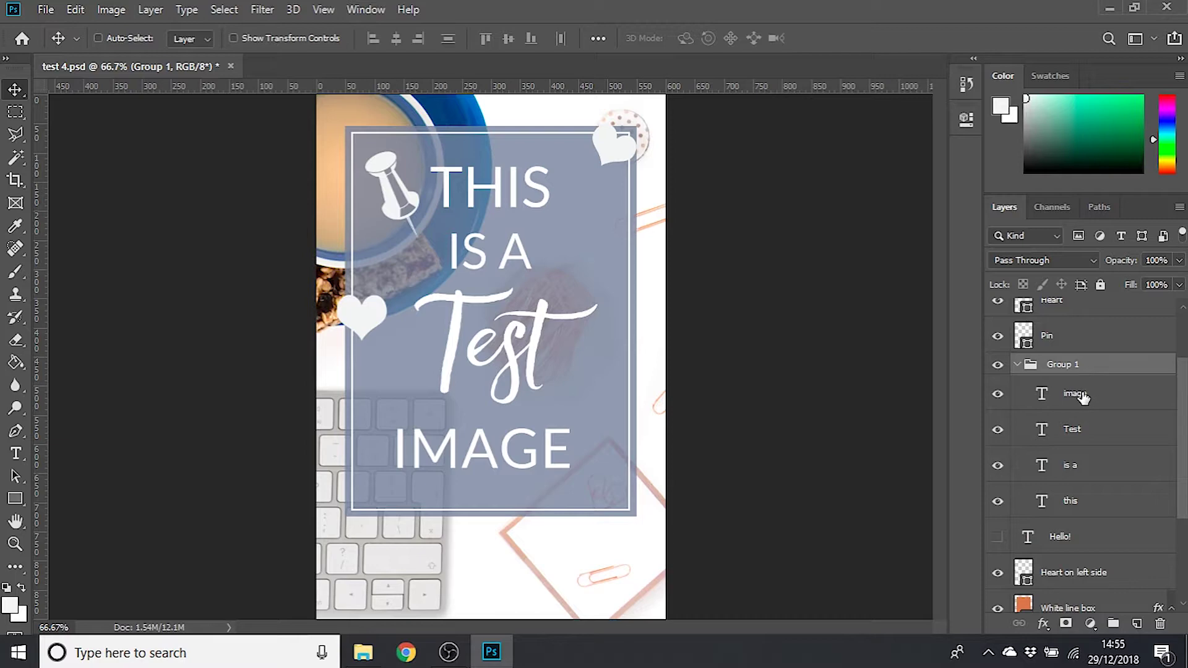
pyautogui.moveTo(1184, 392); pyautogui.dragTo(1184, 413)
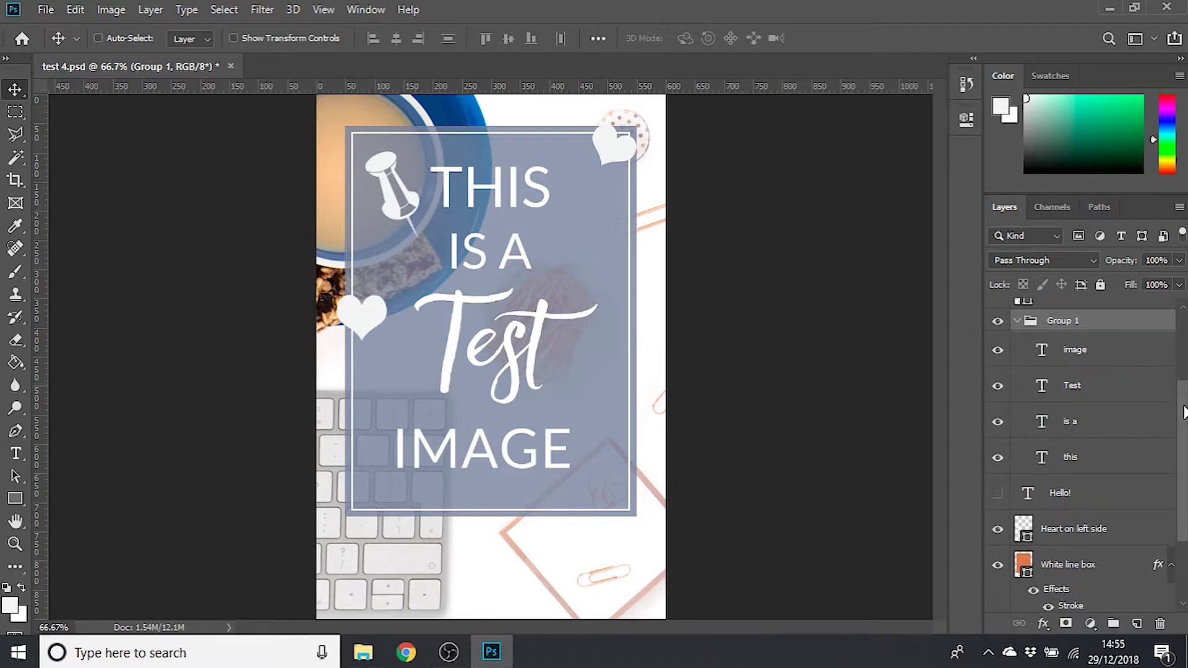
pyautogui.click(1116, 389)
pyautogui.click(1110, 421)
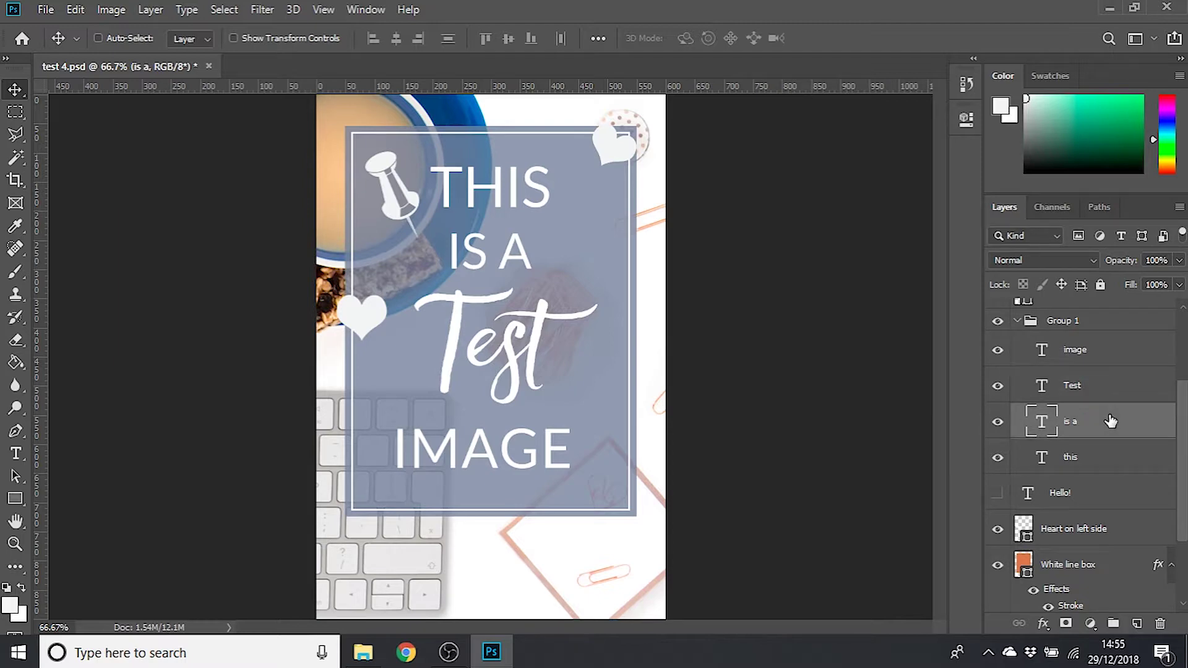
# Recolour the Test text to red ff1800 and commit the text edit
pyautogui.doubleClick(1042, 388)
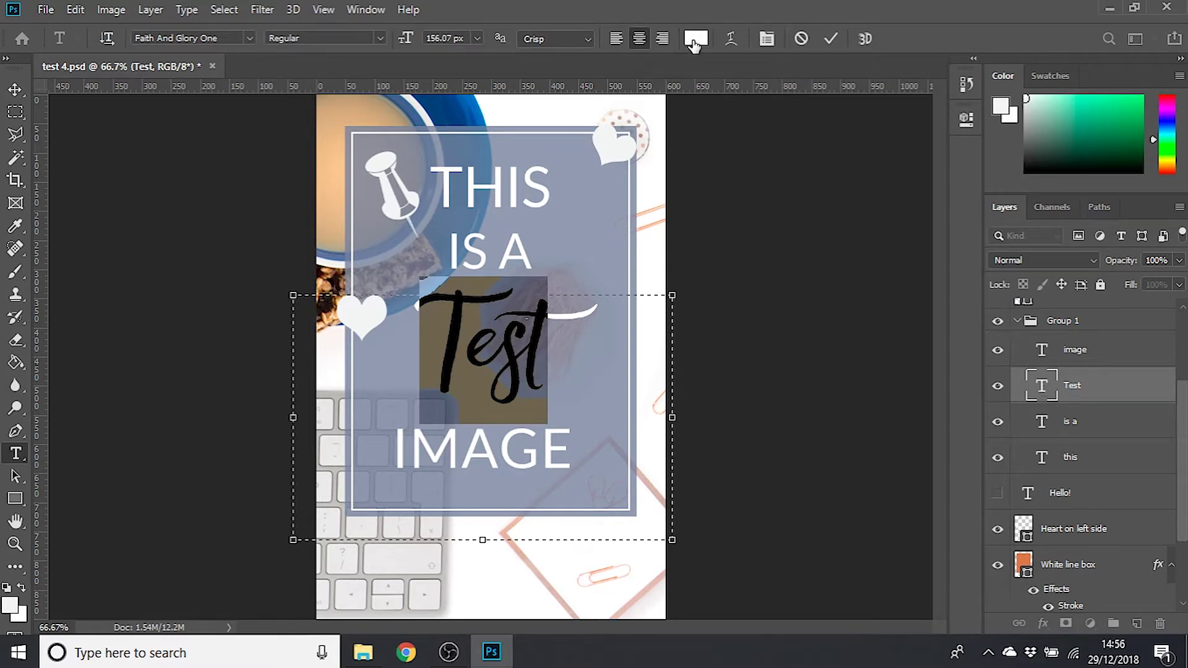
pyautogui.click(694, 38)
pyautogui.moveTo(756, 347); pyautogui.dragTo(794, 272)
pyautogui.click(804, 339)
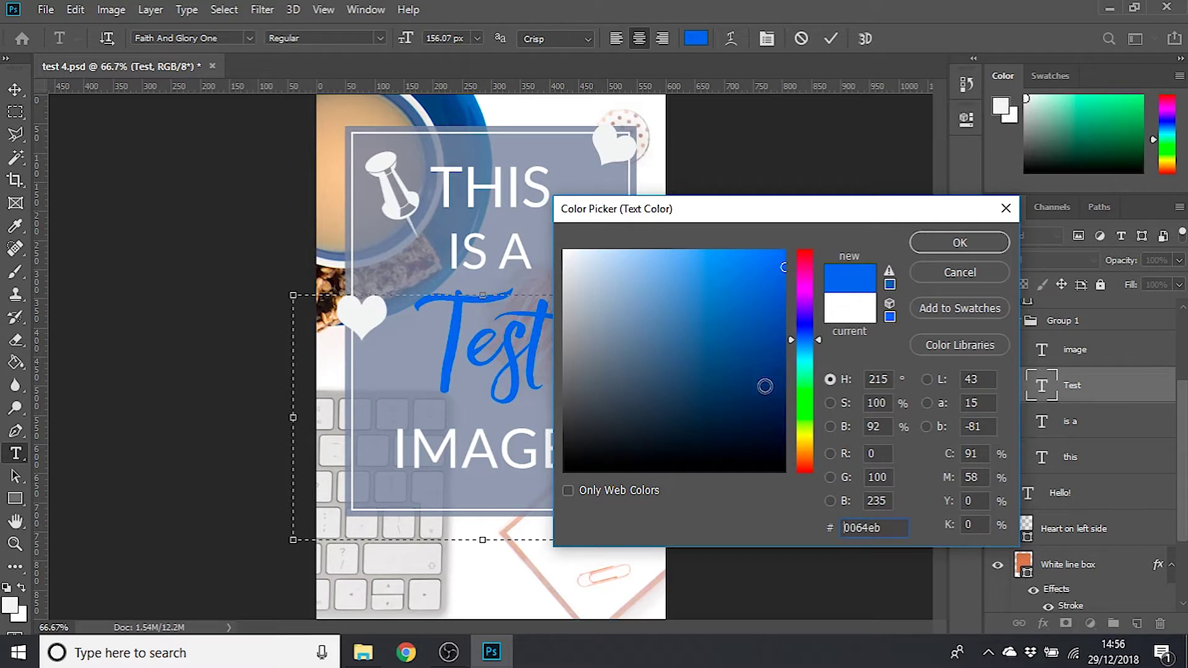
pyautogui.click(765, 386)
pyautogui.click(814, 423)
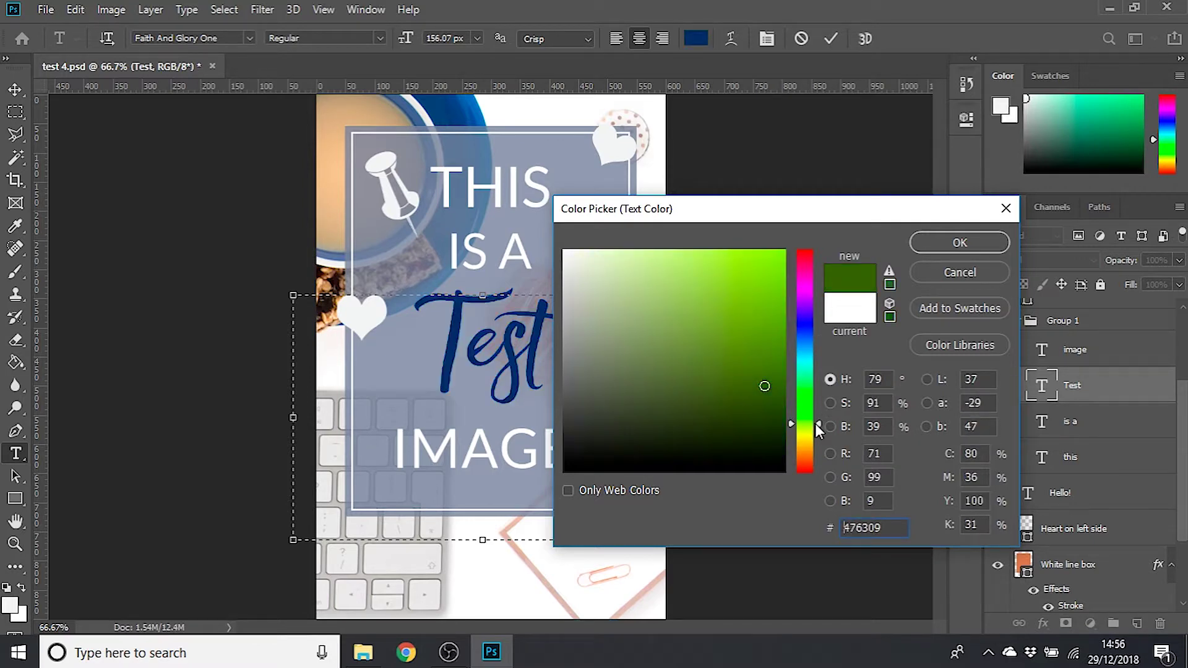
pyautogui.click(802, 392)
pyautogui.moveTo(787, 279); pyautogui.dragTo(795, 244)
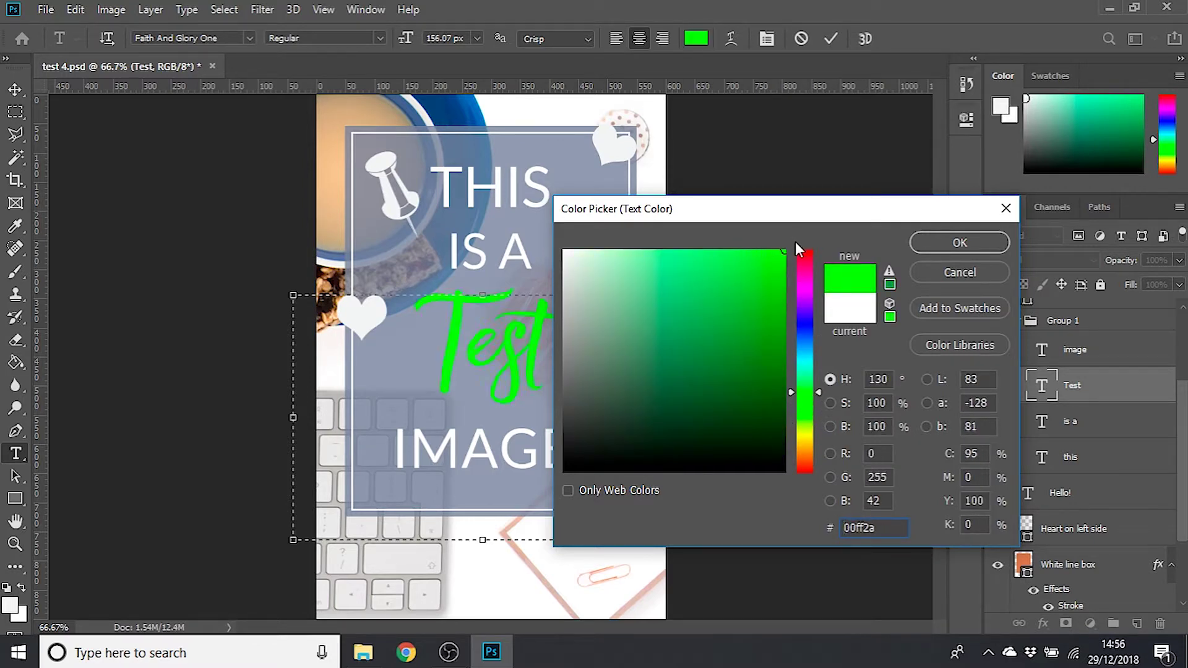
pyautogui.moveTo(803, 461); pyautogui.dragTo(803, 465)
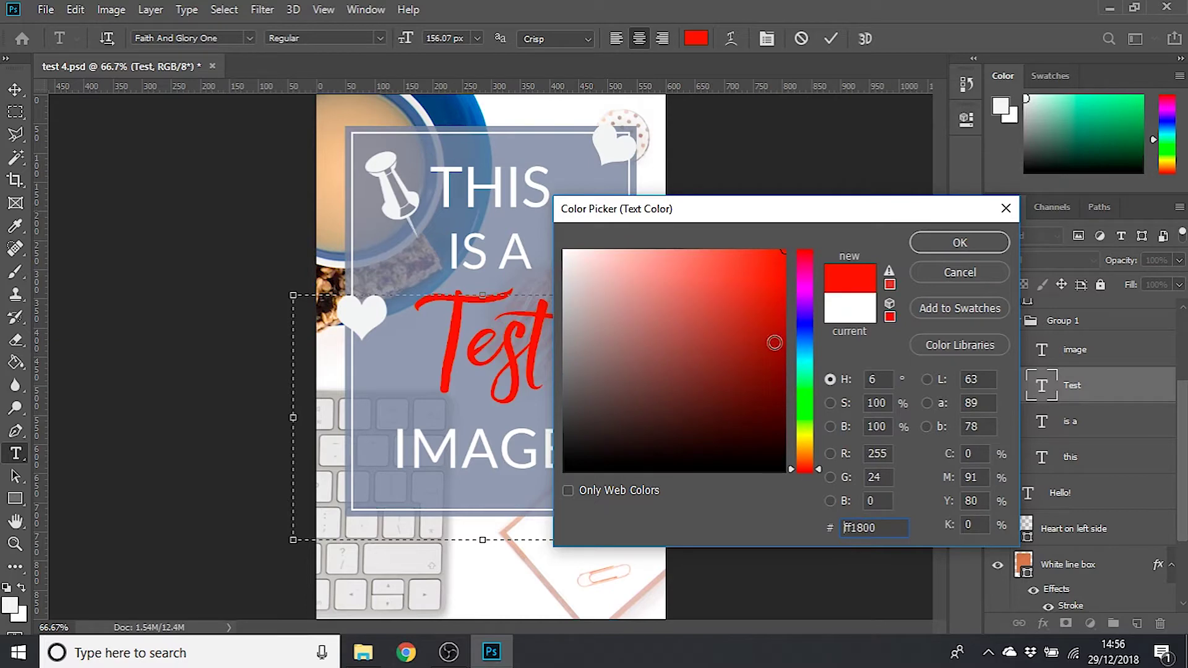
pyautogui.click(941, 242)
pyautogui.hotkey('ctrl', 'Return')
pyautogui.press('v')
pyautogui.click(1113, 362)
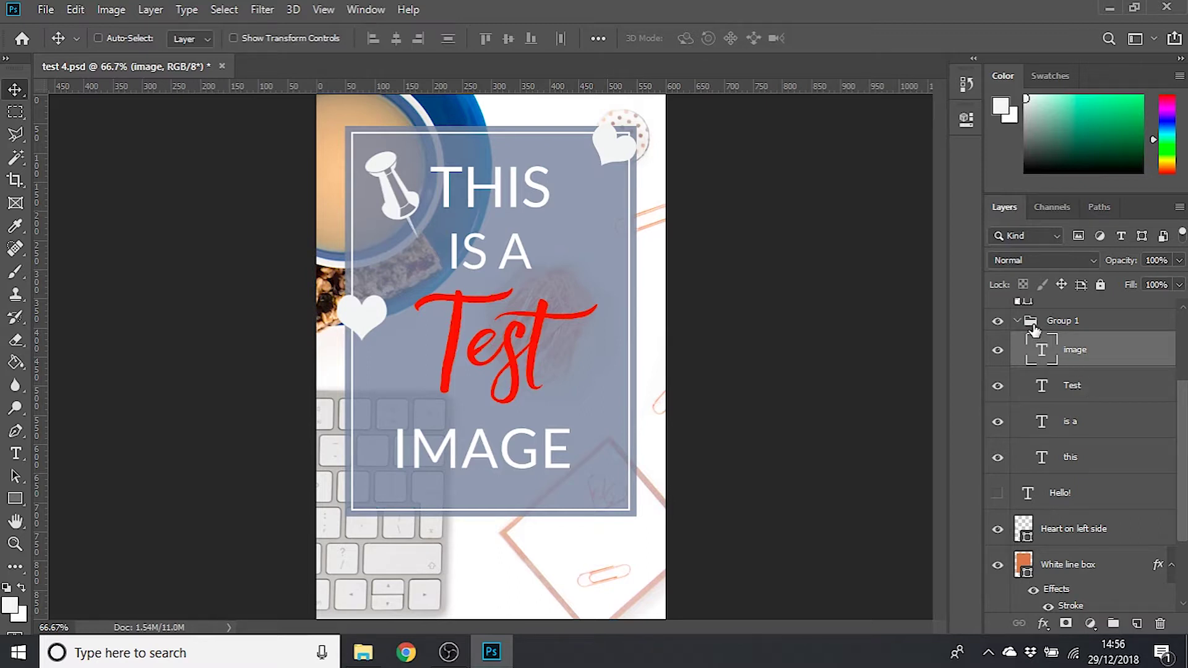
# Undo a trial move of IMAGE, then shift the whole Group 1 text block slightly right
pyautogui.moveTo(613, 342)
pyautogui.mouseDown()
pyautogui.moveTo(495, 337)
pyautogui.moveTo(631, 345)
pyautogui.mouseUp()
pyautogui.hotkey('ctrl', 'z')
pyautogui.click(1071, 322)
pyautogui.moveTo(625, 262)
pyautogui.mouseDown()
pyautogui.moveTo(477, 266)
pyautogui.moveTo(502, 284)
pyautogui.moveTo(666, 284)
pyautogui.moveTo(618, 273)
pyautogui.mouseUp()
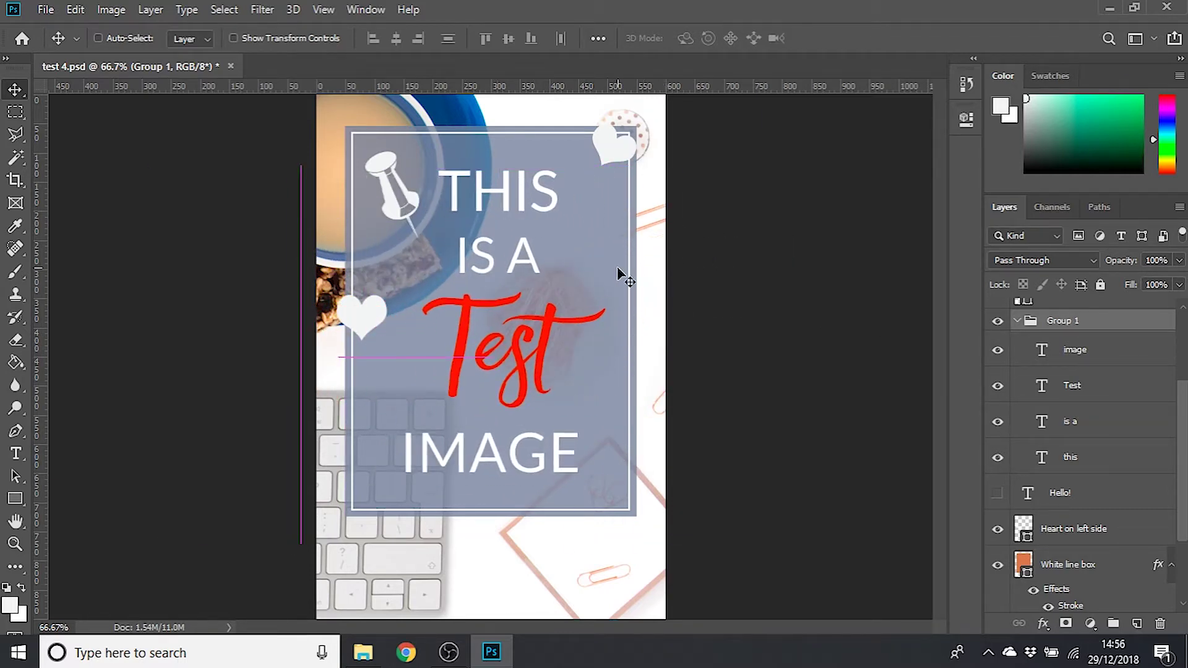
# Rename Group 1 to 'Text' and collapse the group in the Layers panel
pyautogui.doubleClick(1065, 323)
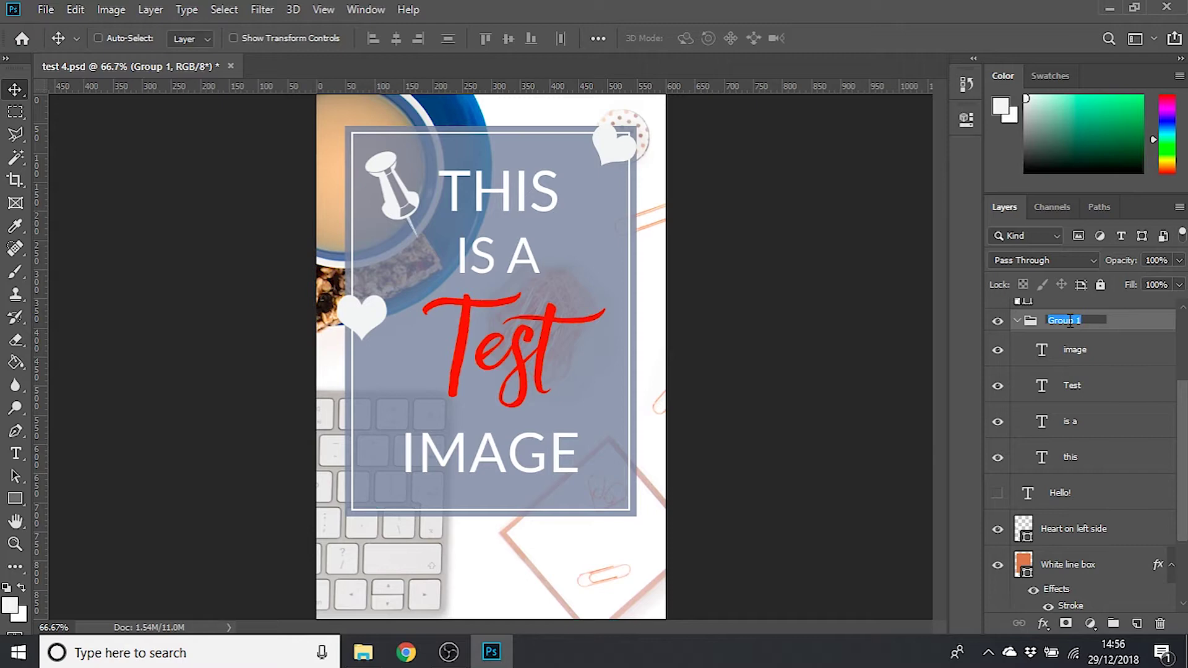
pyautogui.write('Text')
pyautogui.press('Return')
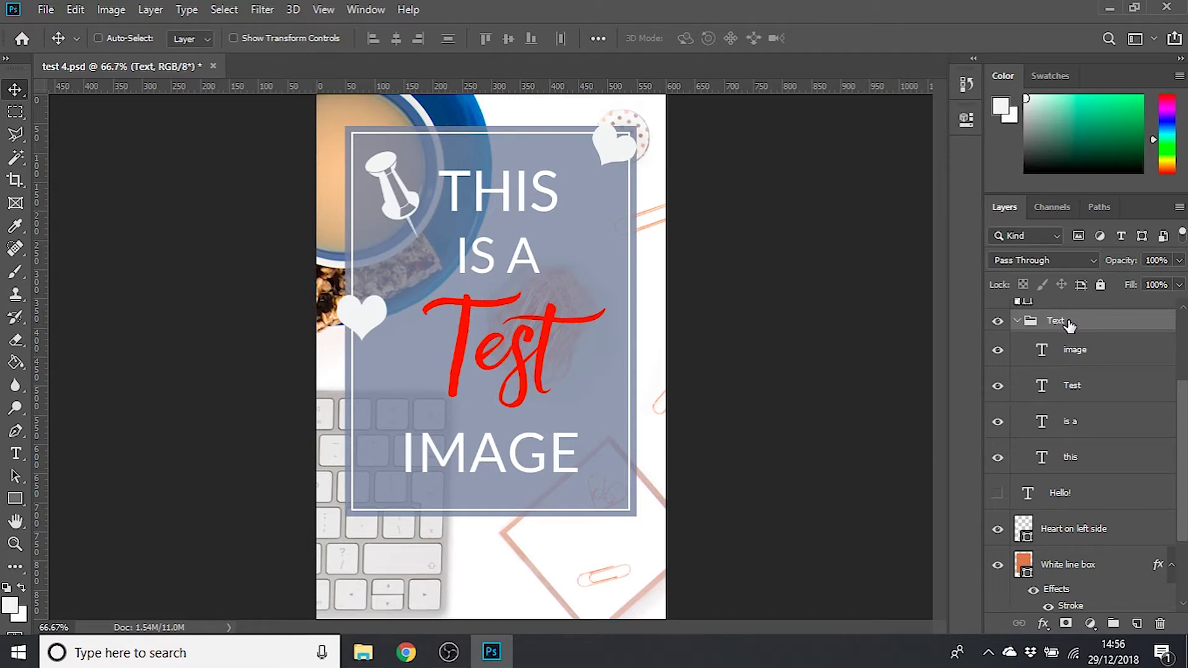
pyautogui.click(1016, 321)
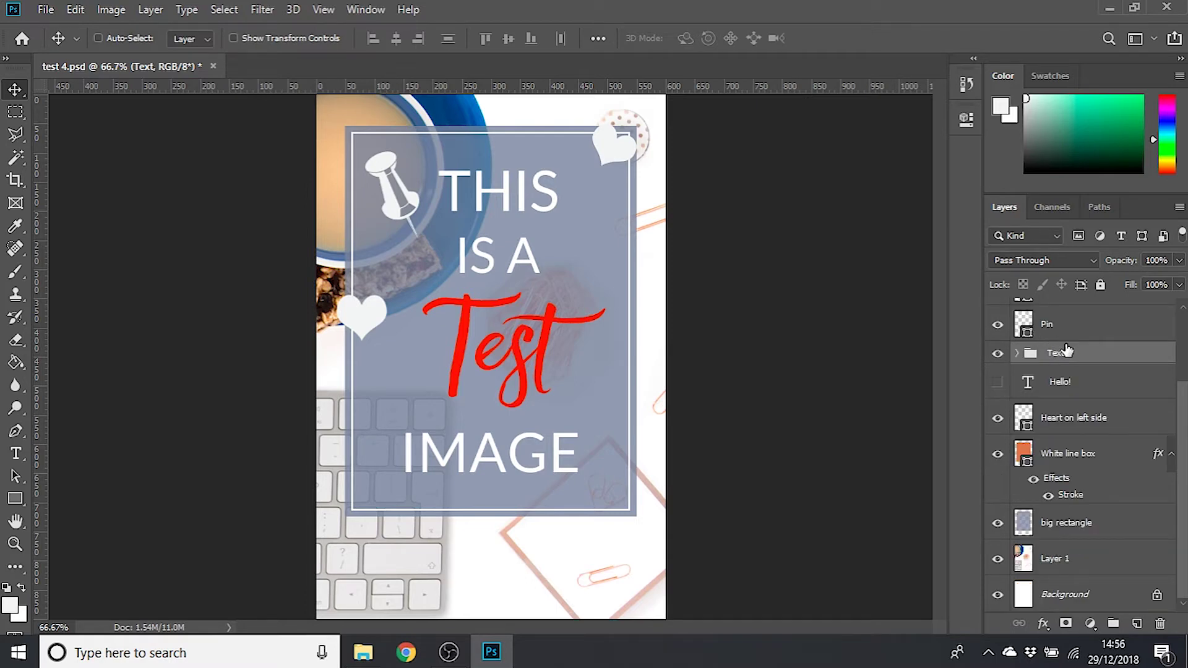